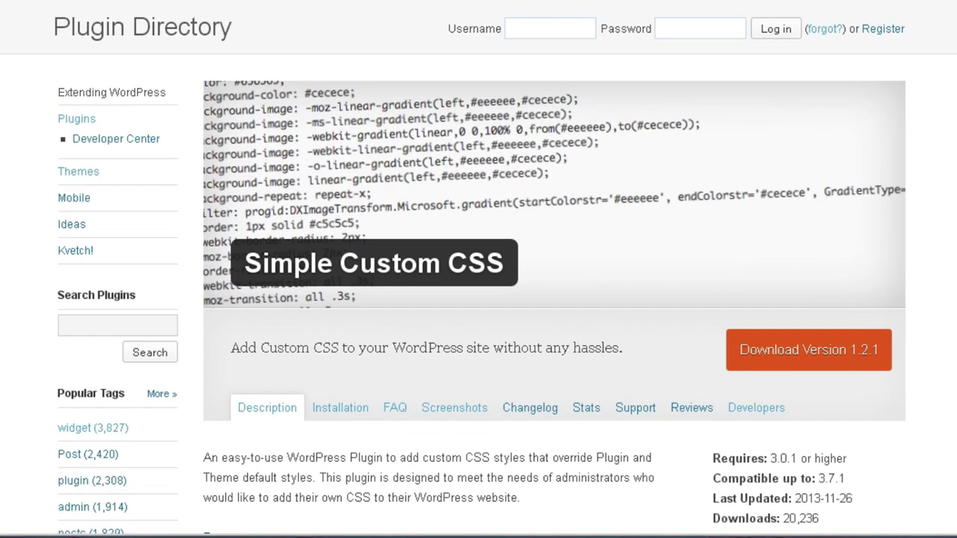
Read through the Simple Custom CSS plugin's FAQ section.
scroll(479, 269, down, 5)
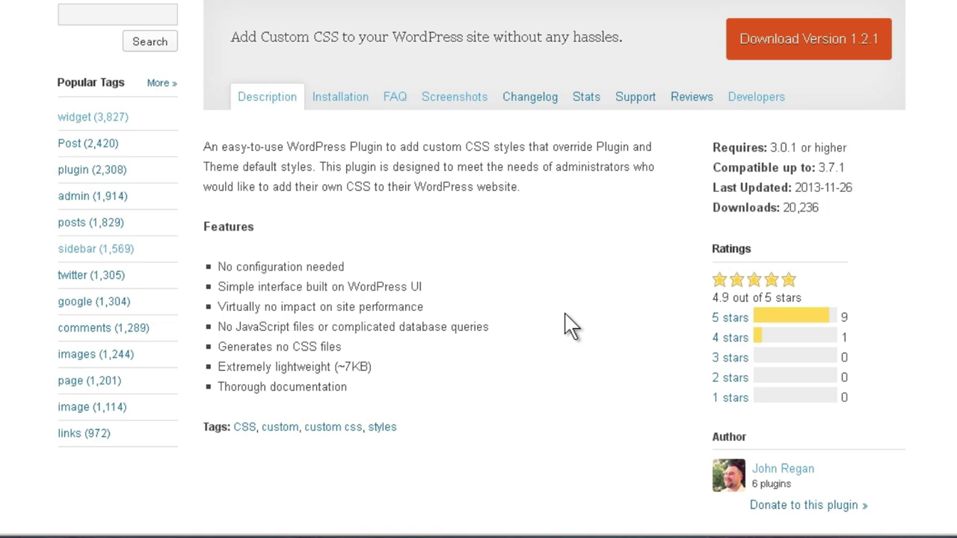
click(394, 98)
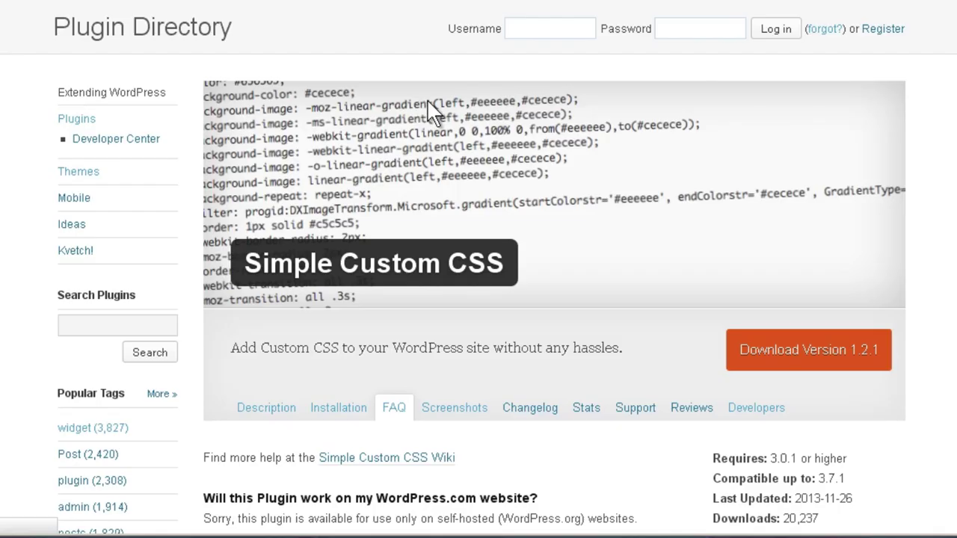
scroll(689, 200, down, 1)
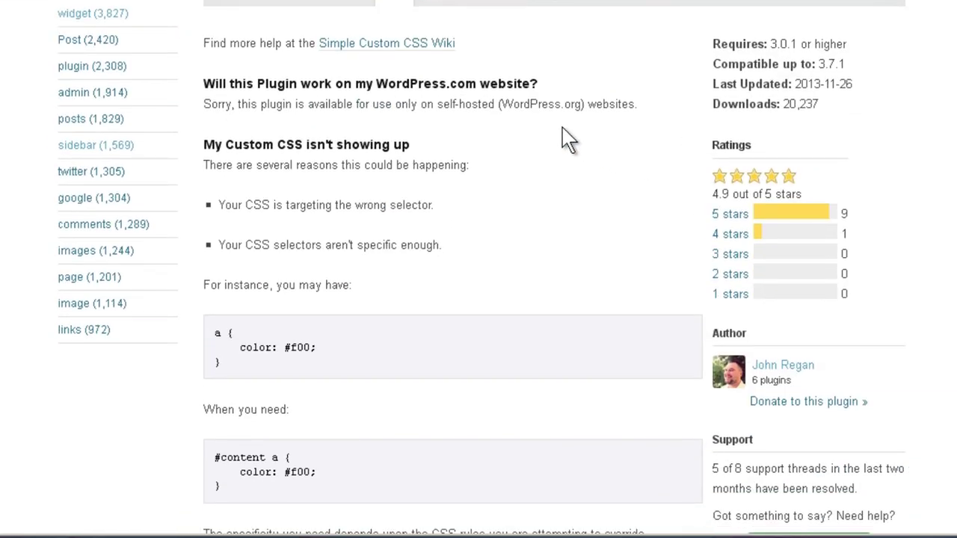
scroll(584, 246, down, 1)
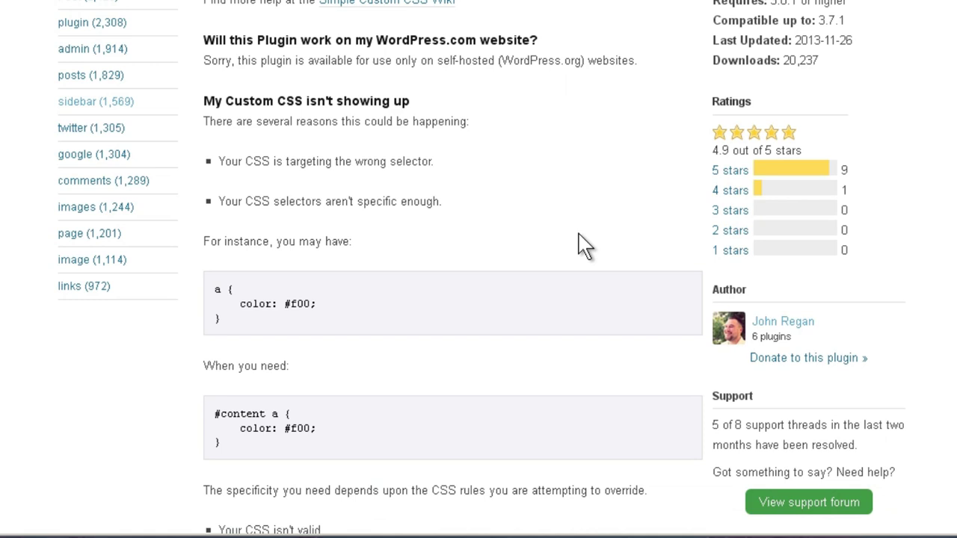
scroll(584, 246, down, 1)
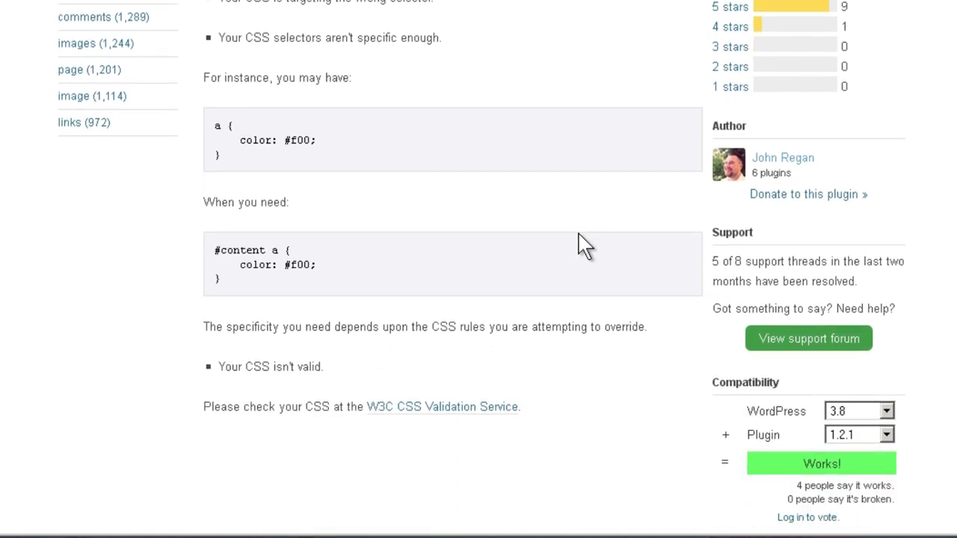
scroll(580, 246, up, 4)
Show the plugin's screenshots, including the Administration Screen image.
click(465, 209)
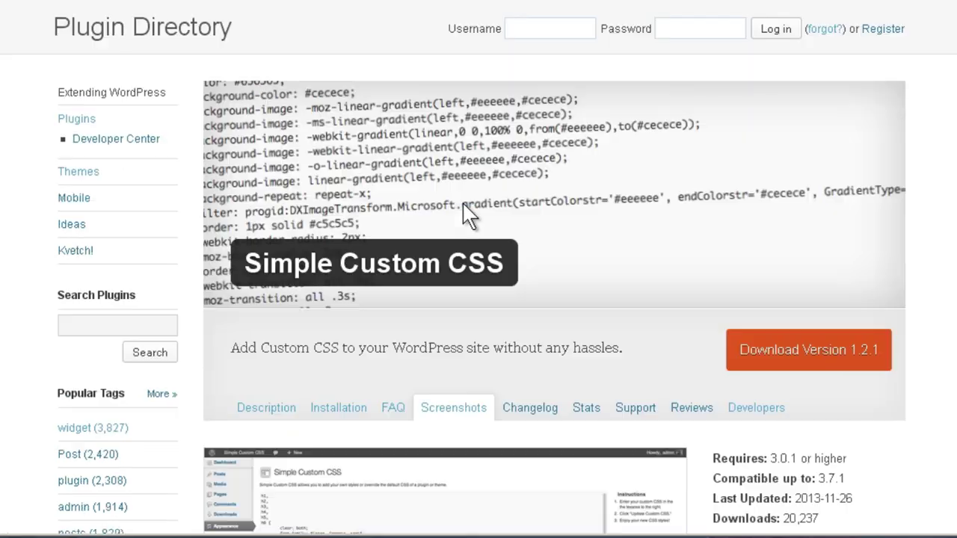
scroll(659, 280, down, 4)
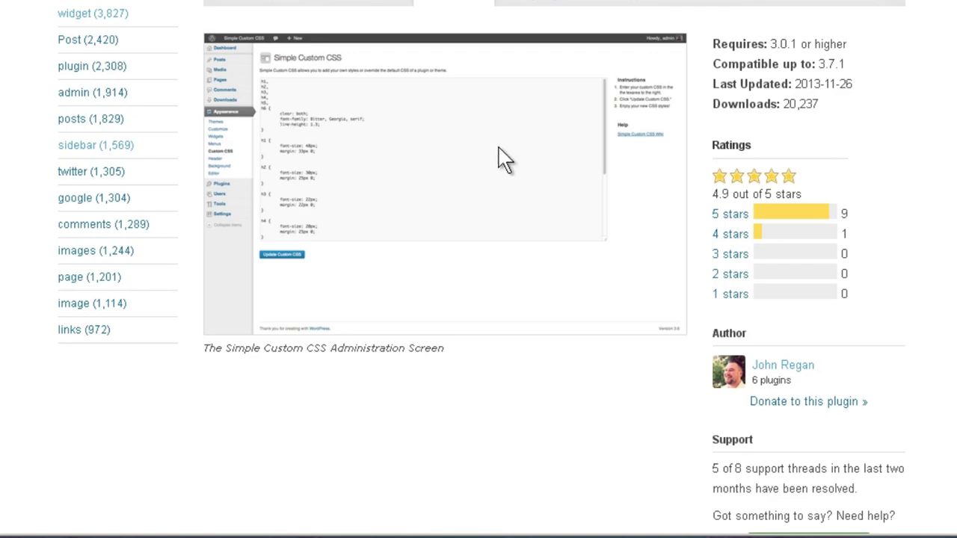
scroll(504, 160, up, 4)
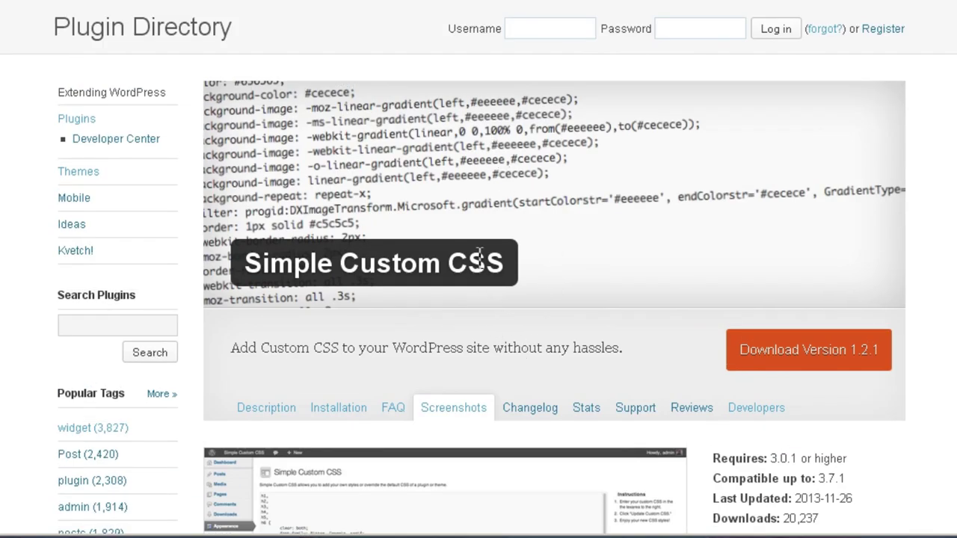
Copy the Simple Custom CSS plugin name and search for it under Plugins > Add New.
drag(503, 263, 244, 263)
key(ctrl+c)
click(83, 7)
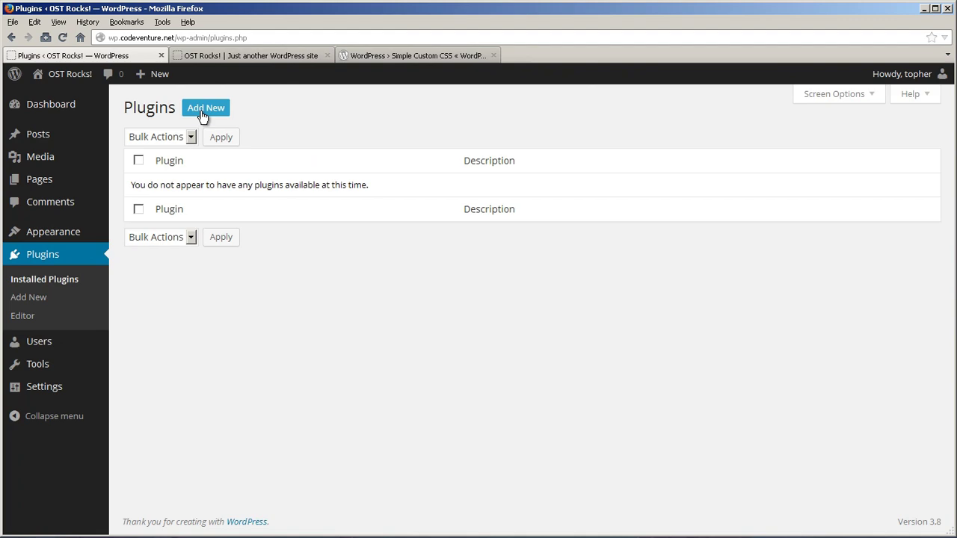
click(207, 113)
click(198, 211)
key(ctrl+v)
key(Return)
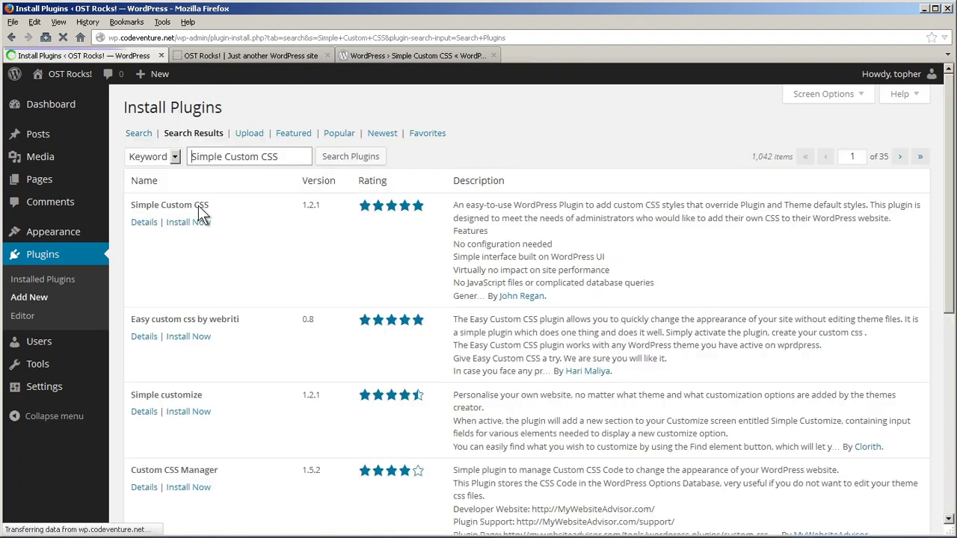
Install and activate Simple Custom CSS, then open its settings page.
click(191, 221)
key(Return)
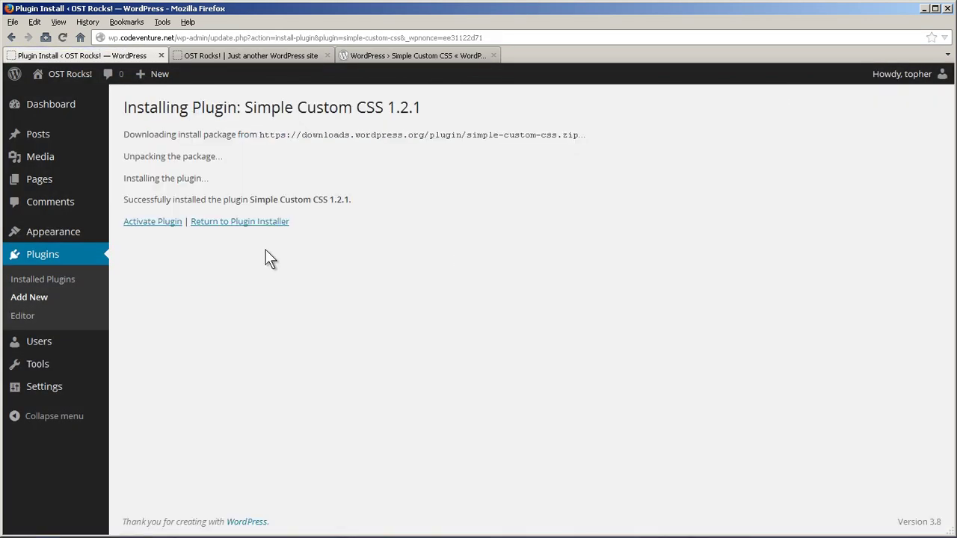
click(178, 222)
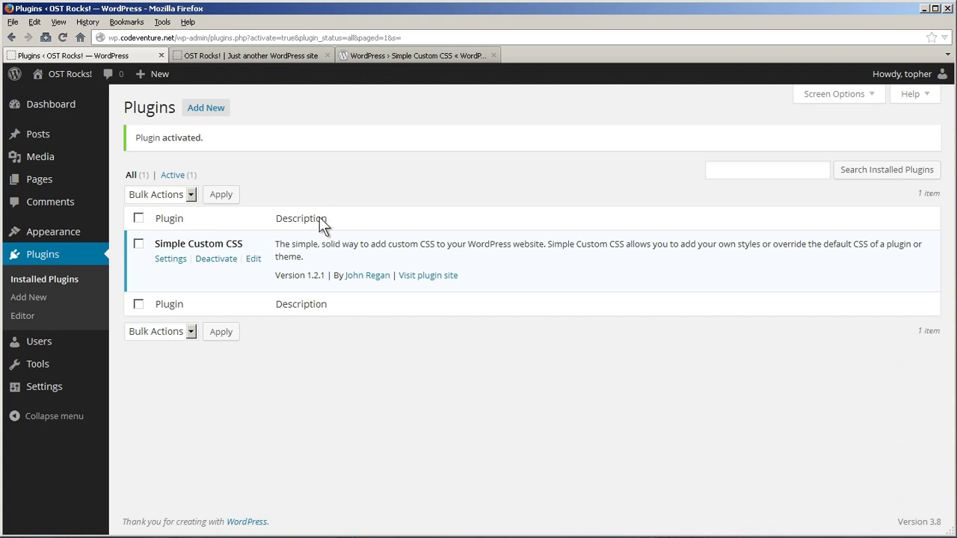
click(166, 262)
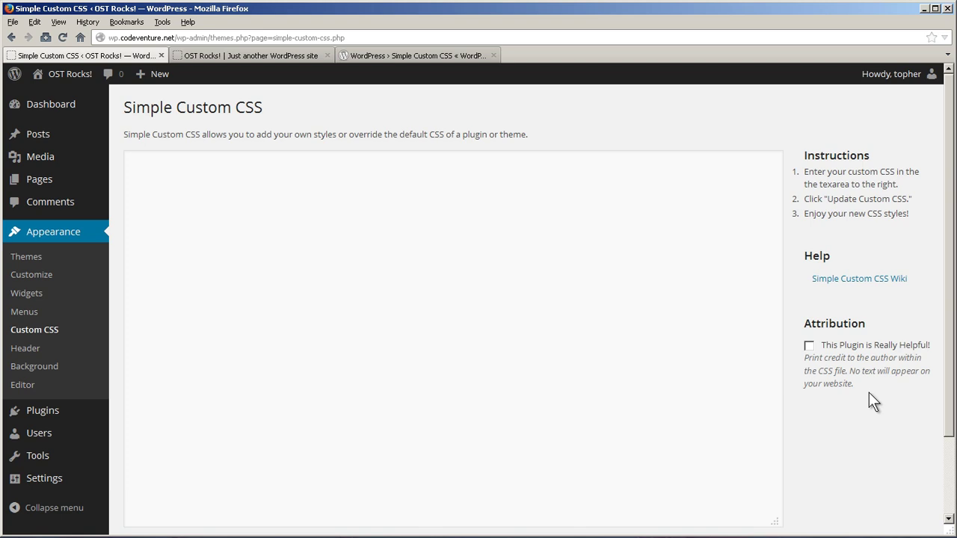
scroll(874, 402, down, 3)
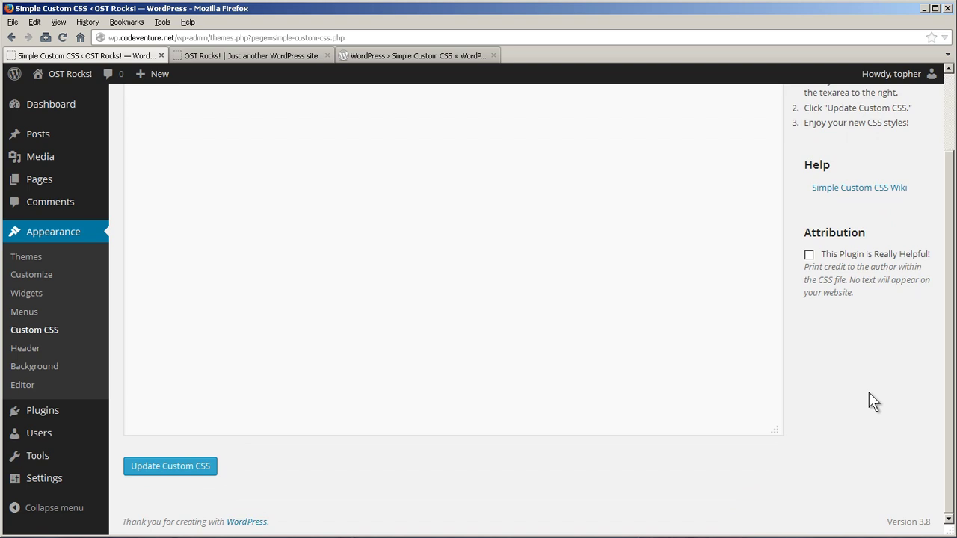
scroll(870, 394, up, 3)
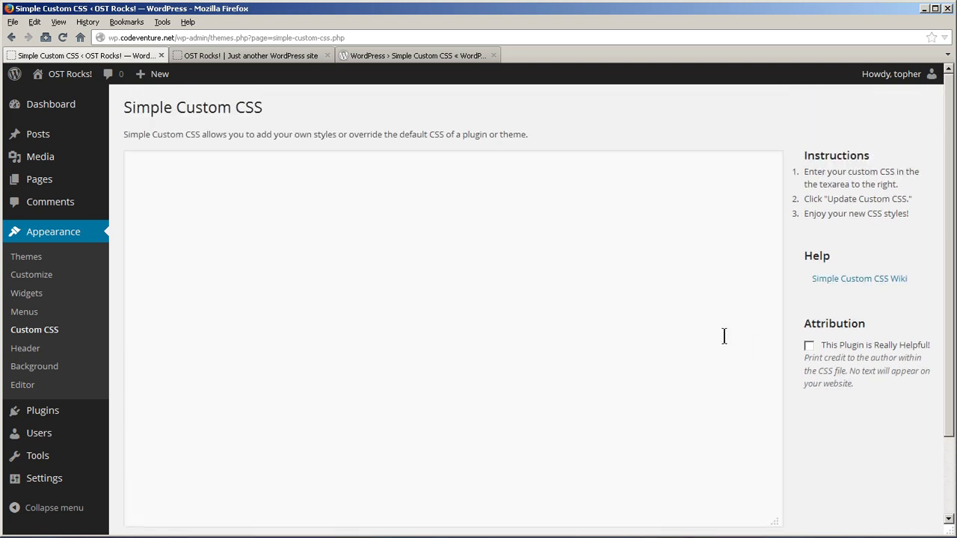
Enter the rule body { background: #f00; } in the Custom CSS box.
click(439, 264)
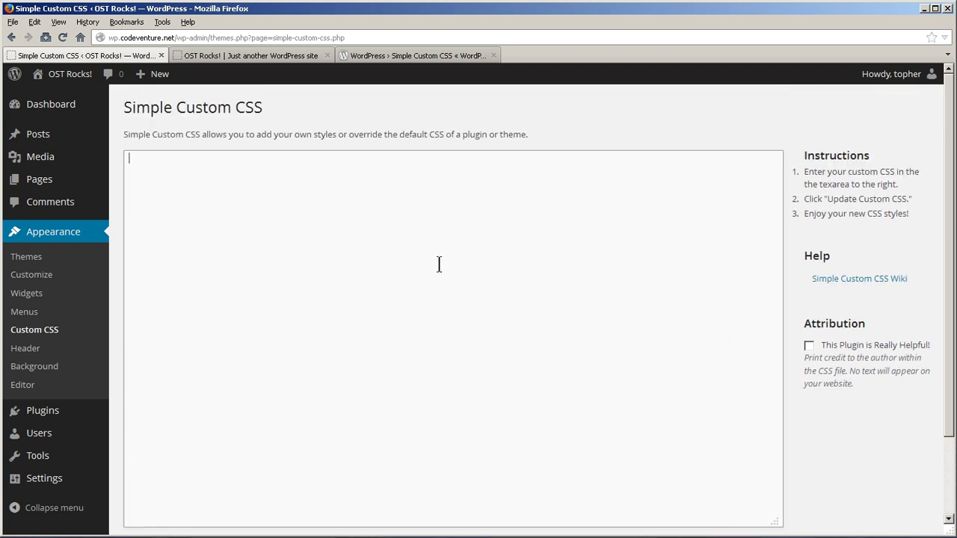
text(body {)
key(Return)
text(})
key(Up)
text(background: #f00;)
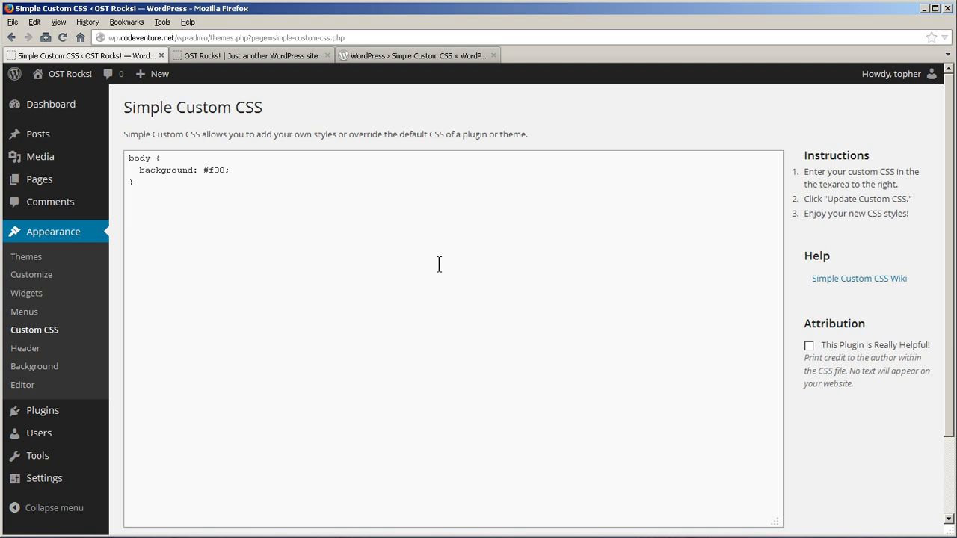
Save the custom CSS and reload the OST Rocks! site to see the red background.
scroll(446, 278, down, 2)
click(211, 470)
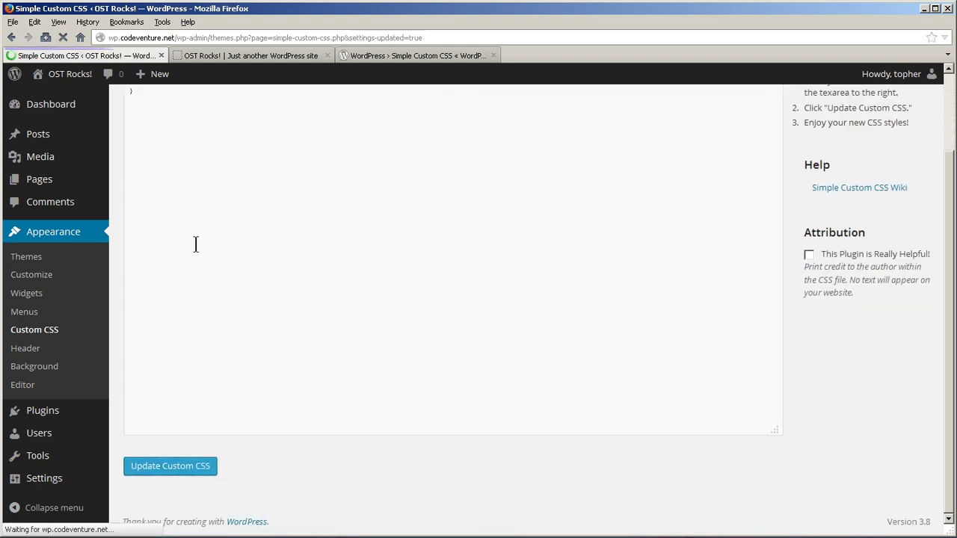
click(253, 54)
click(63, 38)
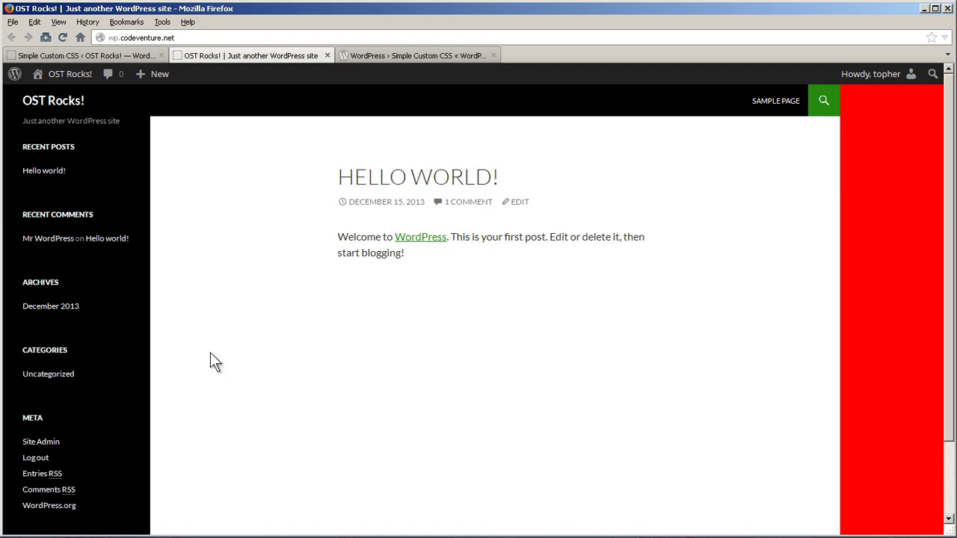
Open the site's HTML source and clear the previous body { search selection.
key(ctrl+u)
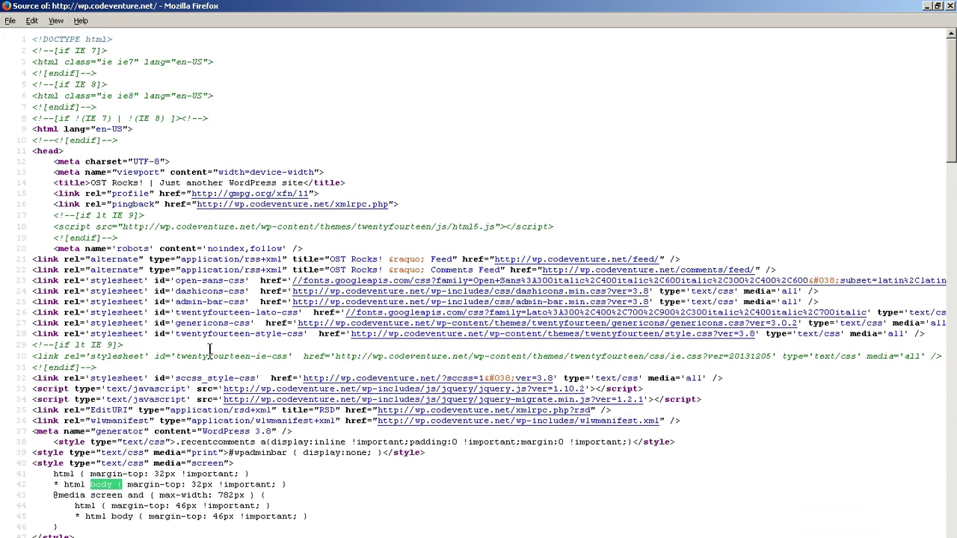
key(Escape)
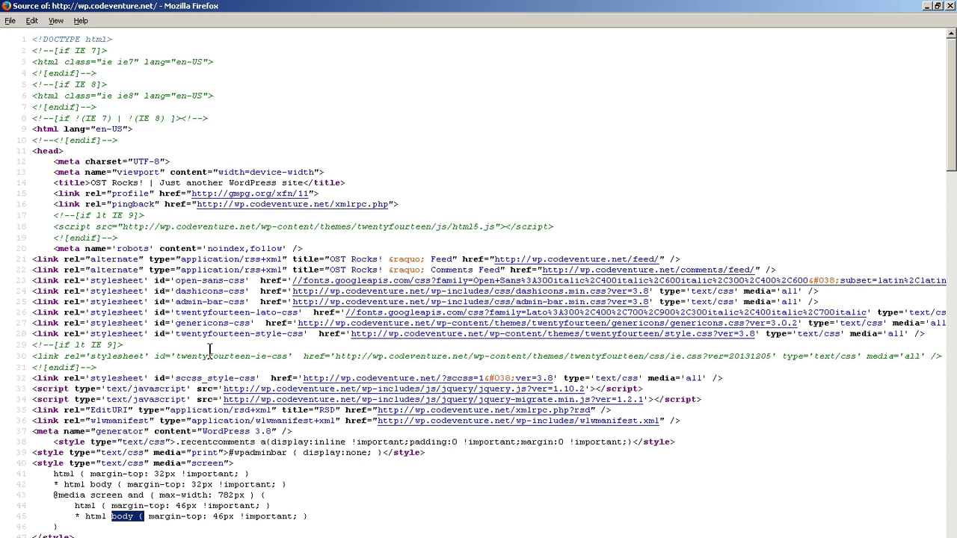
click(369, 105)
Step through each .css stylesheet link in the source, then close the source window.
text(.css)
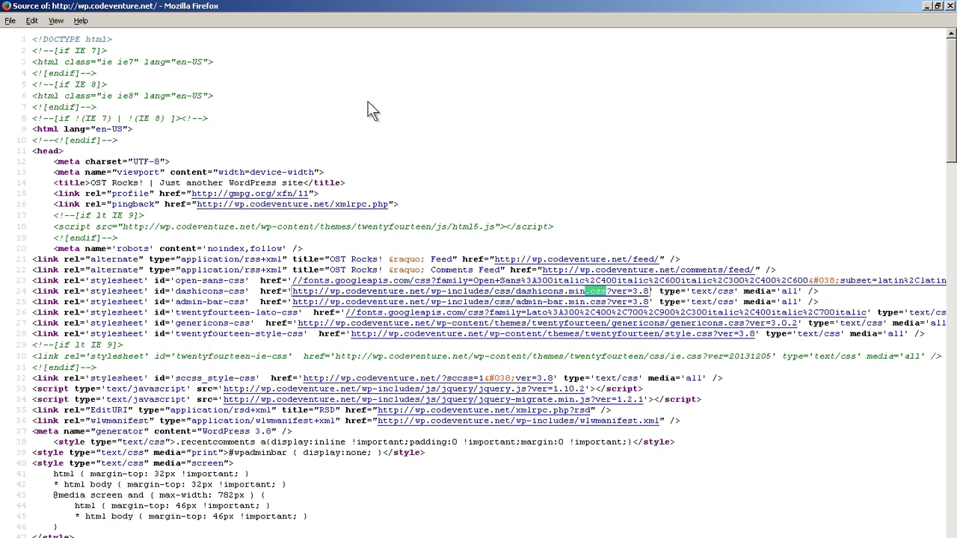
key(F3)
key(F3)
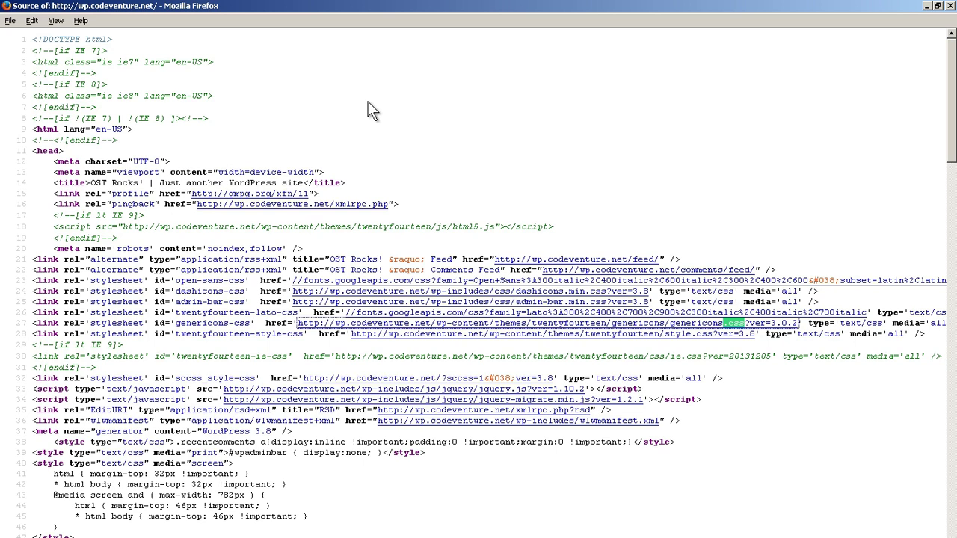
key(F3)
key(F3)
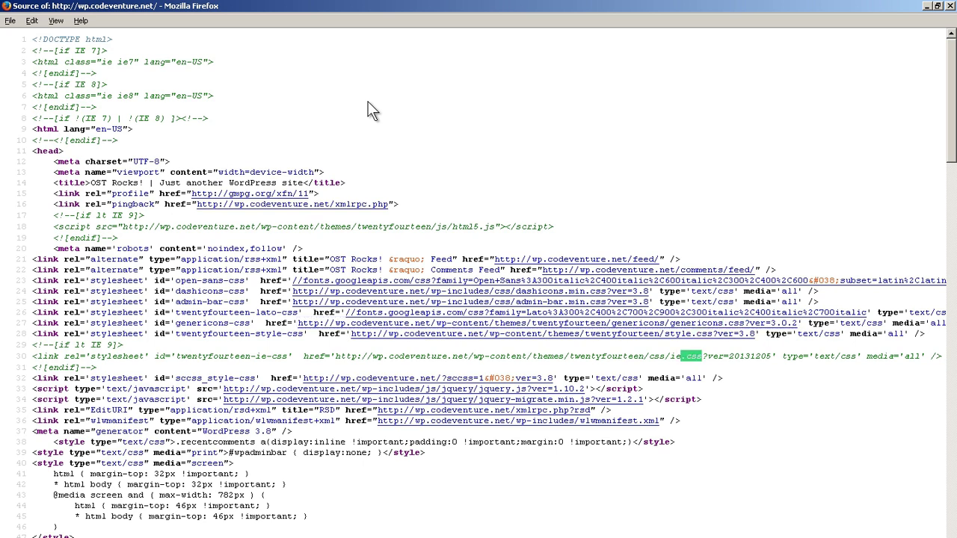
key(F3)
key(F3)
key(F3)
key(F3)
key(F3)
key(F3)
key(F3)
key(F3)
key(F3)
key(F3)
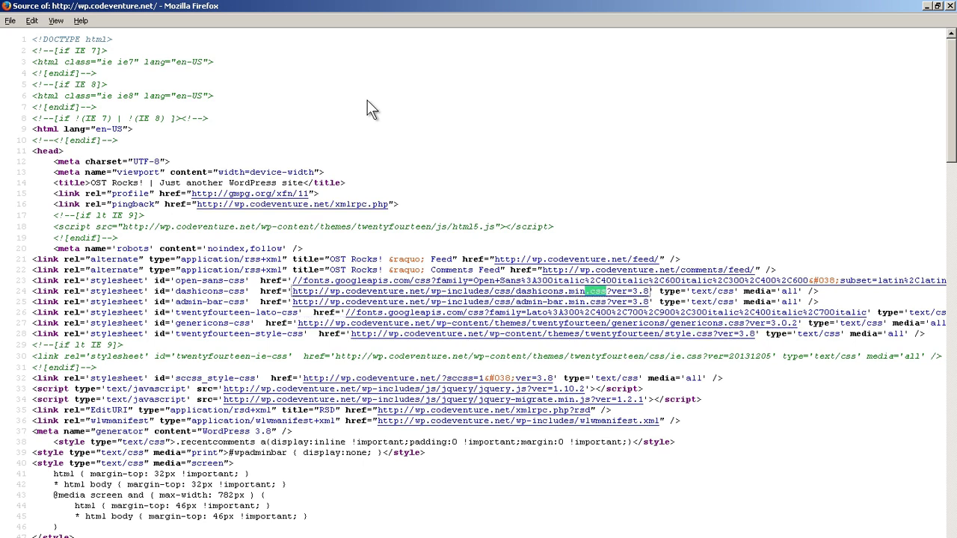
key(ctrl+w)
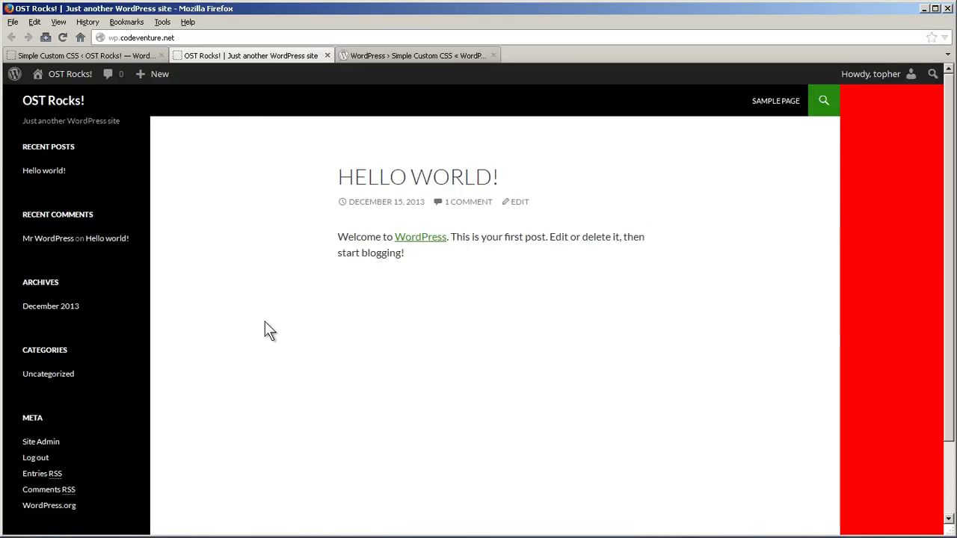
right_click(231, 291)
mouse_move(299, 528)
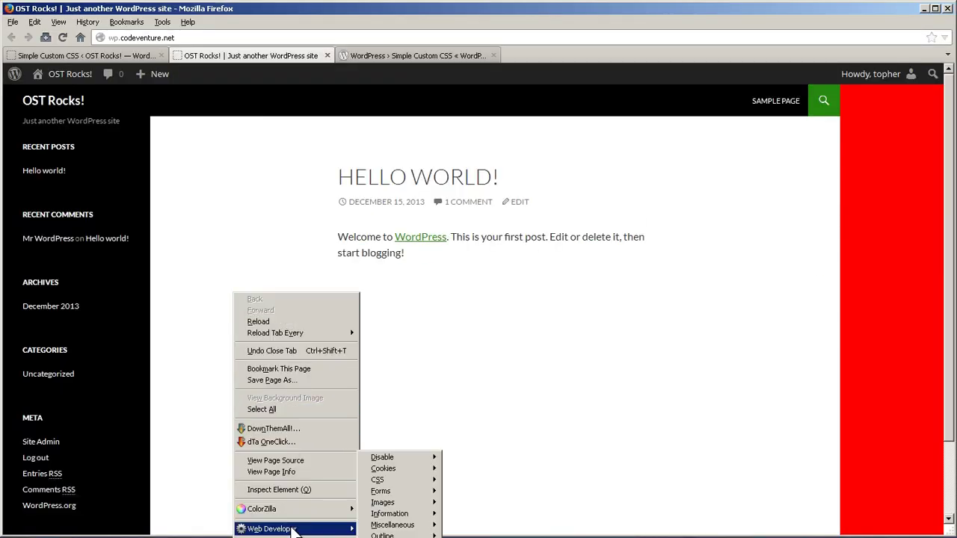
mouse_move(404, 527)
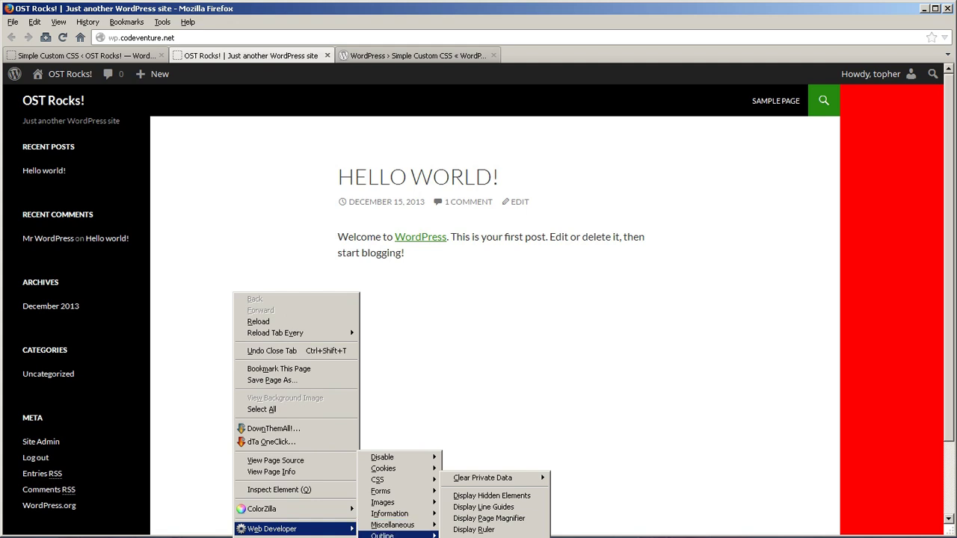
click(404, 537)
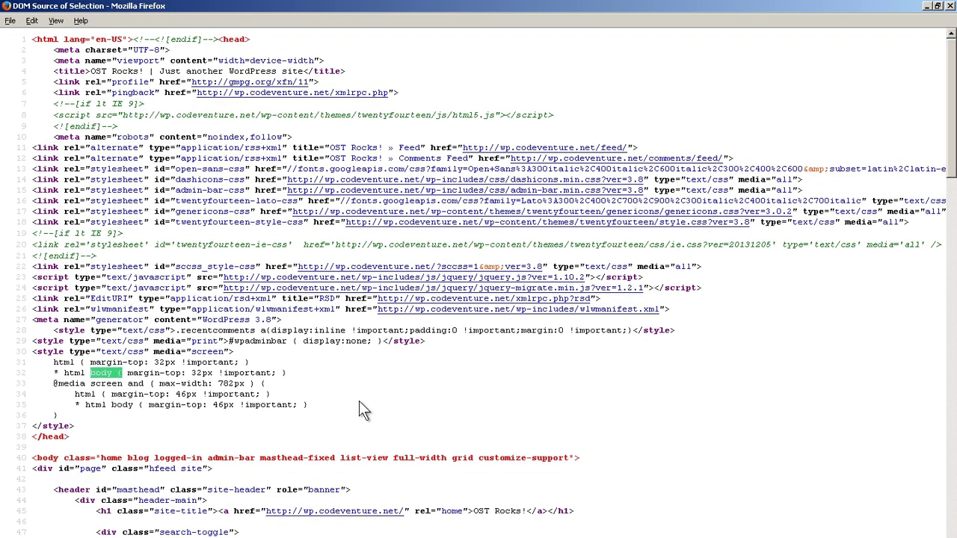
key(F3)
key(F3)
key(F3)
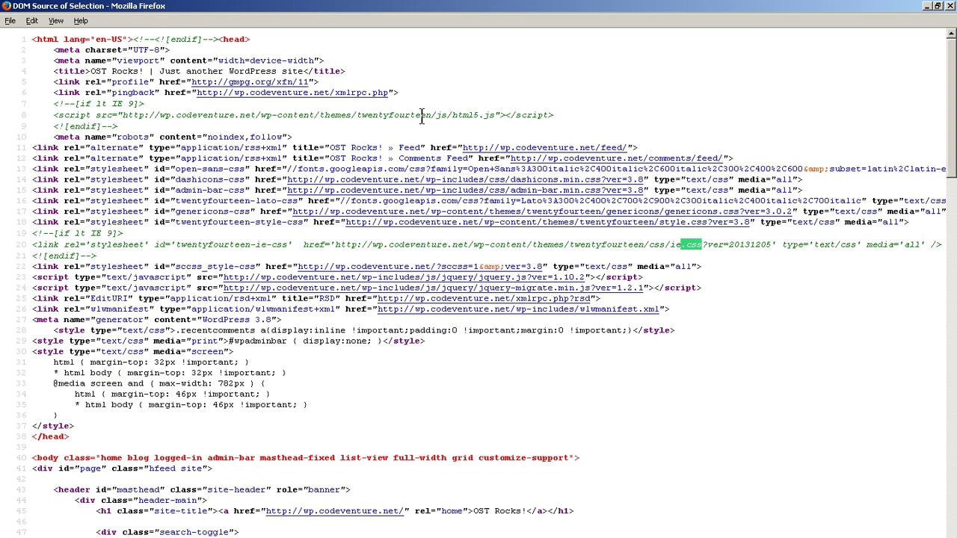
key(ctrl+w)
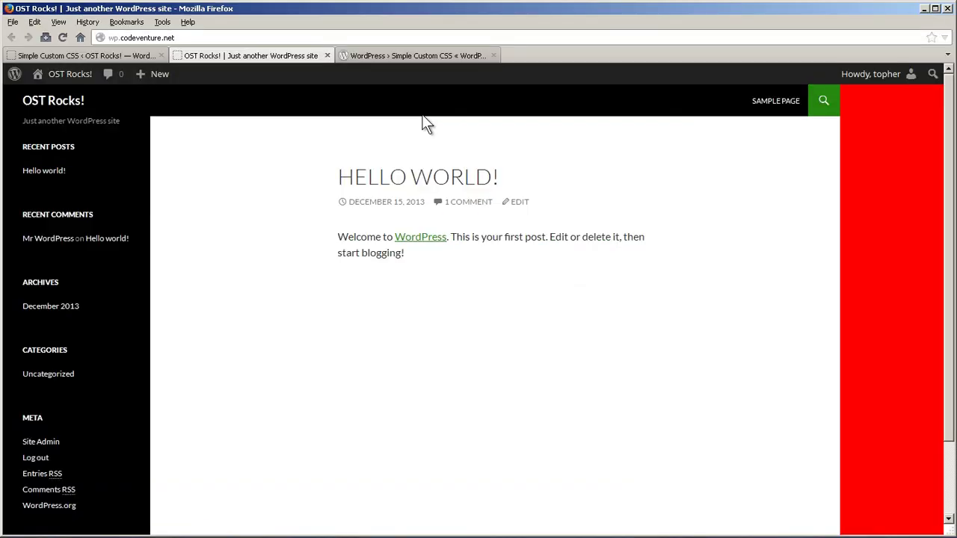
Inspect the body in Firebug to confirm the sccss stylesheet's red background, then open the page source.
right_click(843, 147)
click(855, 404)
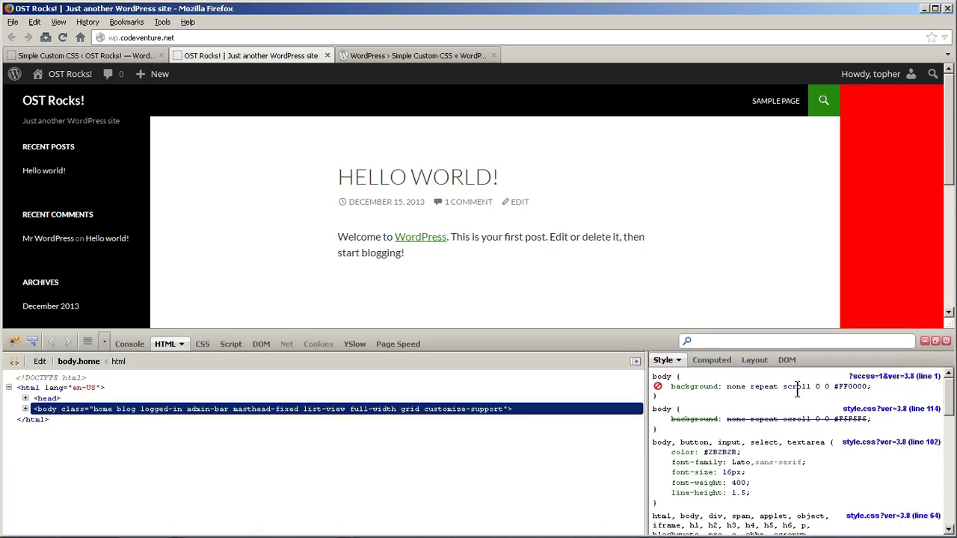
click(875, 378)
click(27, 357)
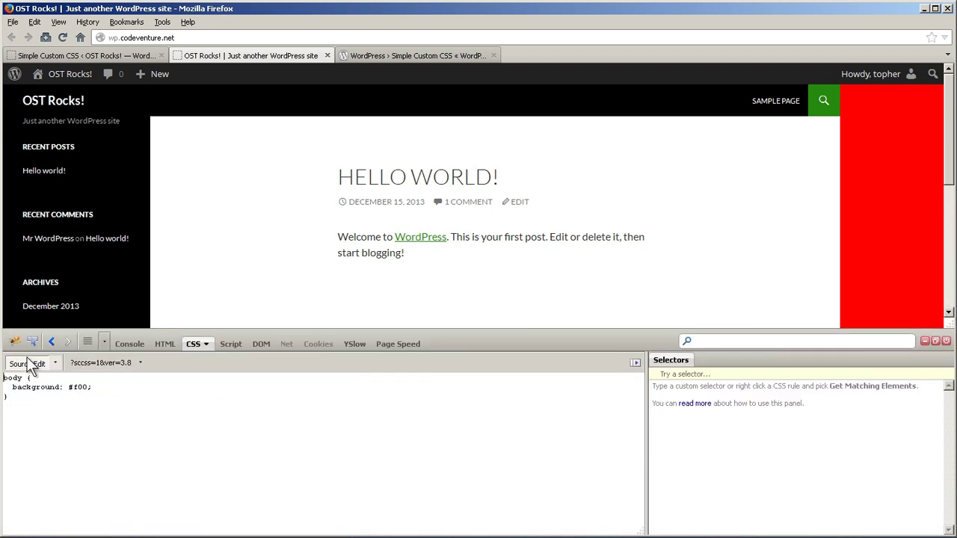
click(27, 358)
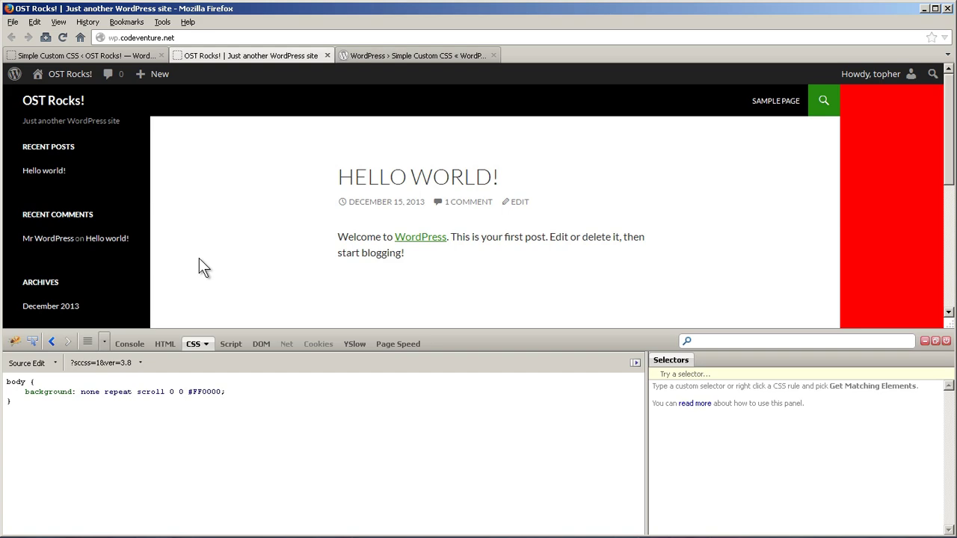
key(ctrl+u)
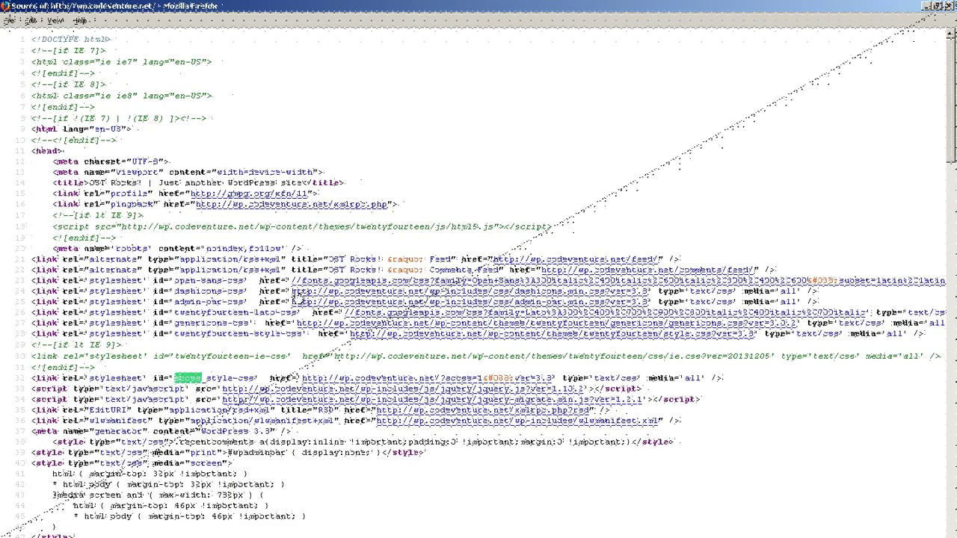
View the ?sccss=1&ver=3.8 stylesheet's #f00 body rule, then find 'sccss' in the page source.
click(352, 378)
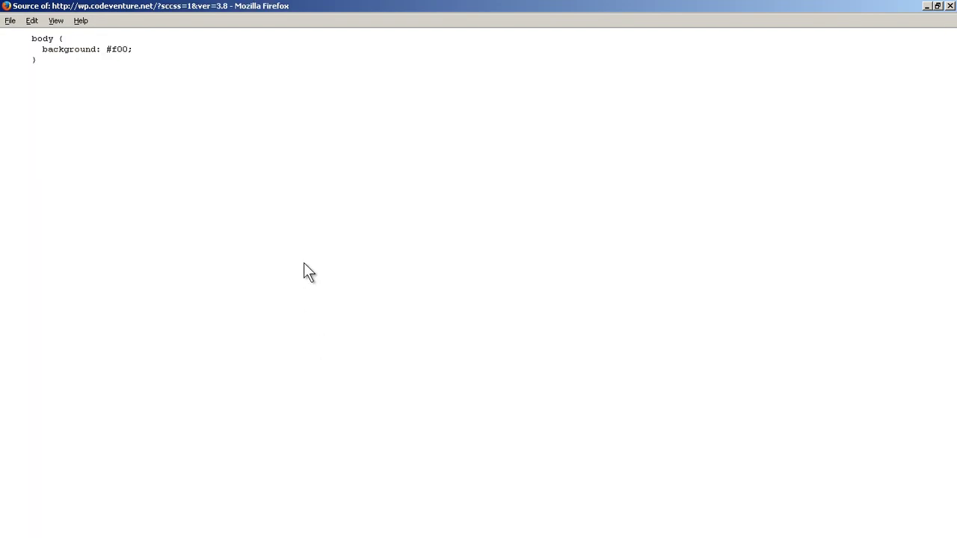
right_click(186, 138)
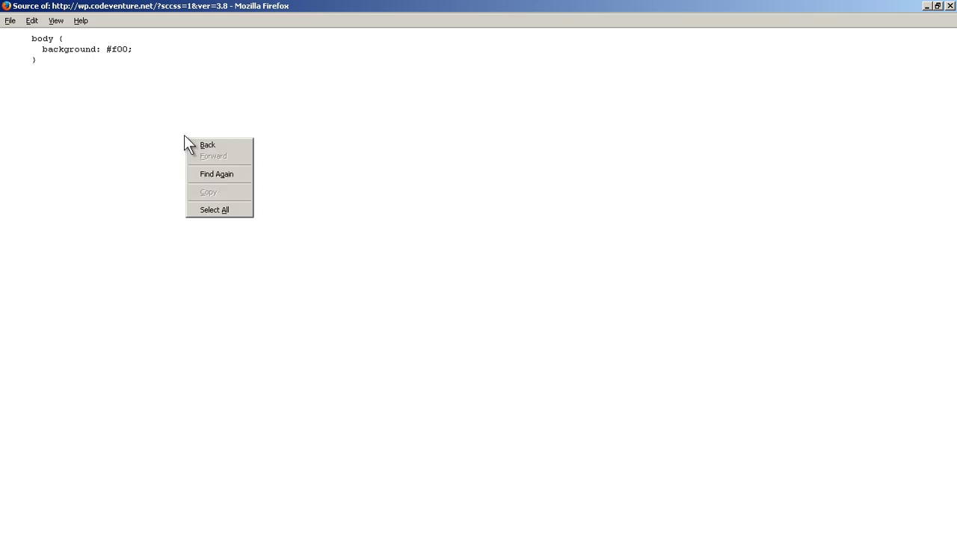
click(228, 149)
text(sccss)
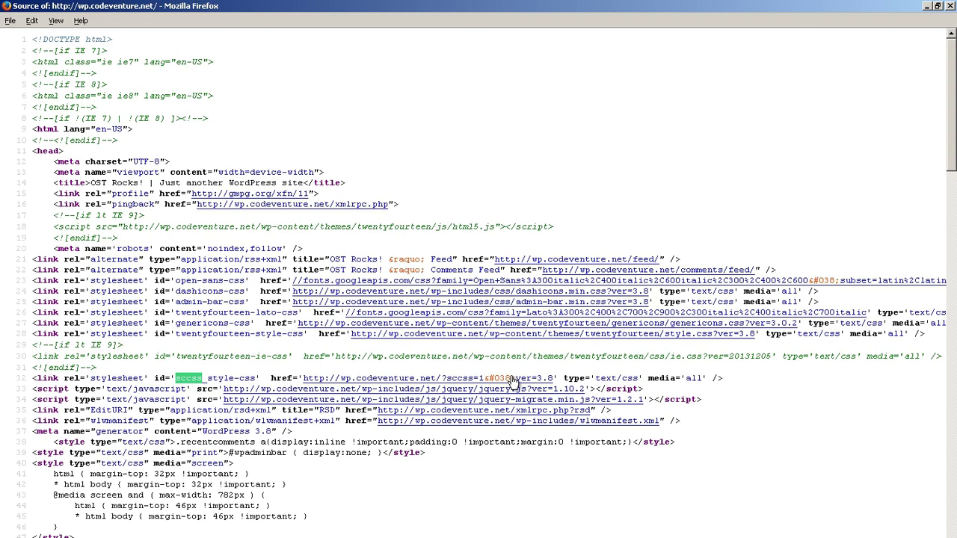
Close the source and inspector, then re-save Simple Custom CSS with the attribution credit enabled.
click(950, 5)
click(946, 340)
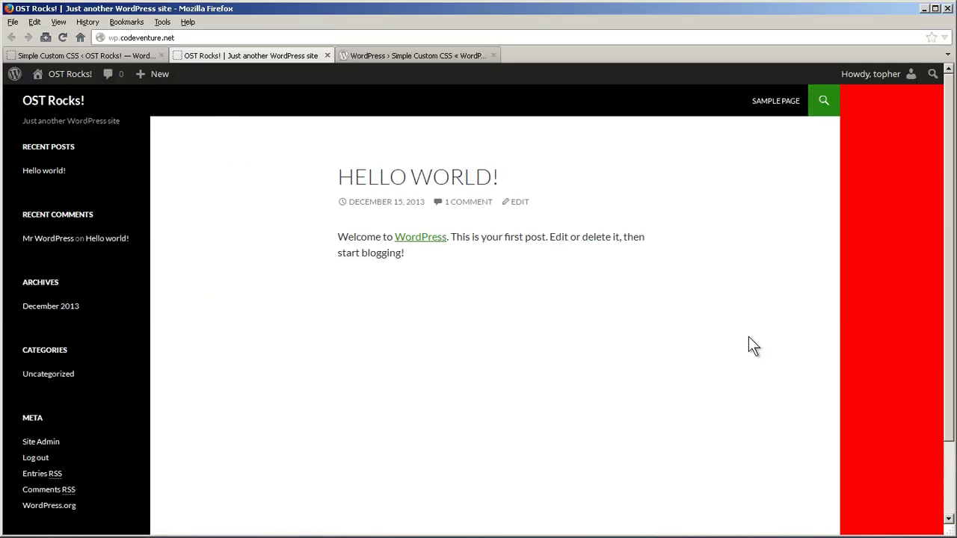
click(118, 57)
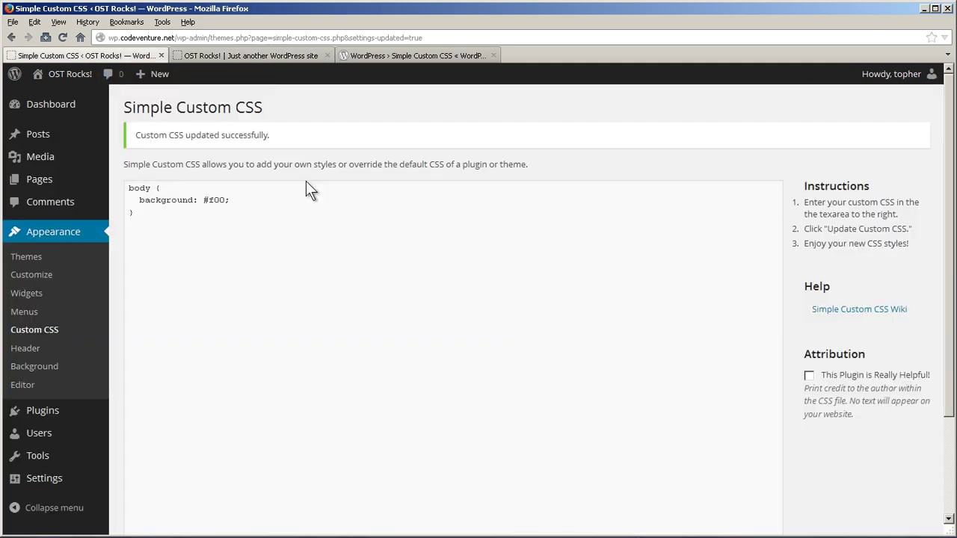
scroll(835, 409, down, 3)
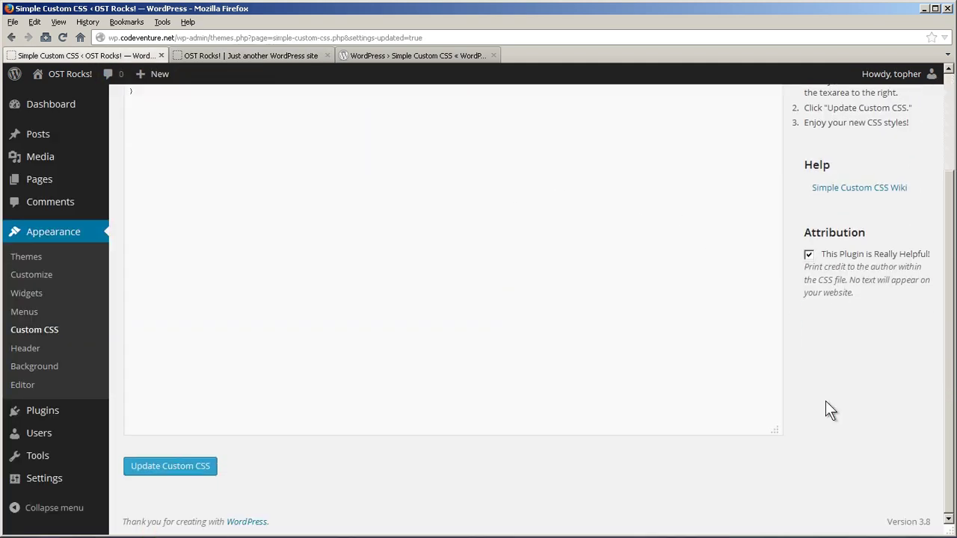
click(170, 466)
click(233, 51)
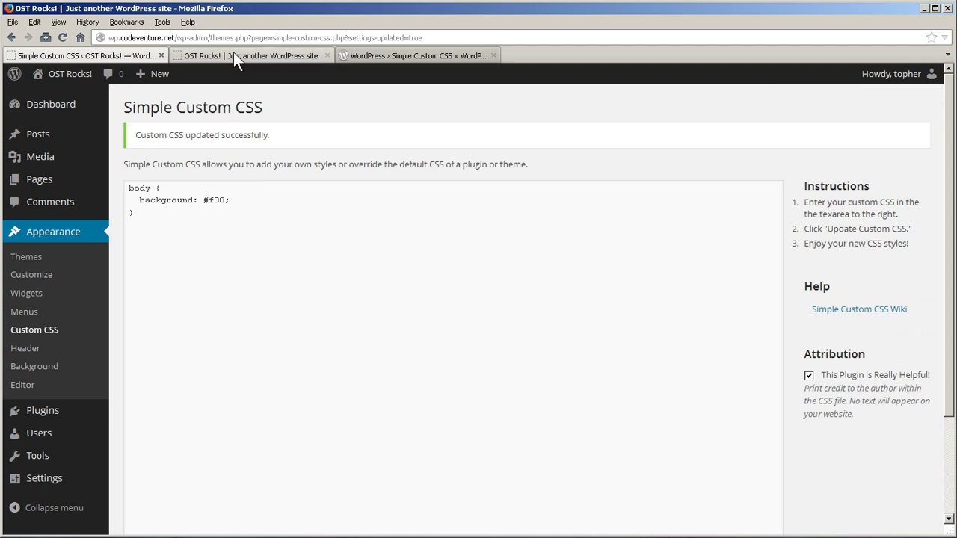
click(65, 41)
key(ctrl+u)
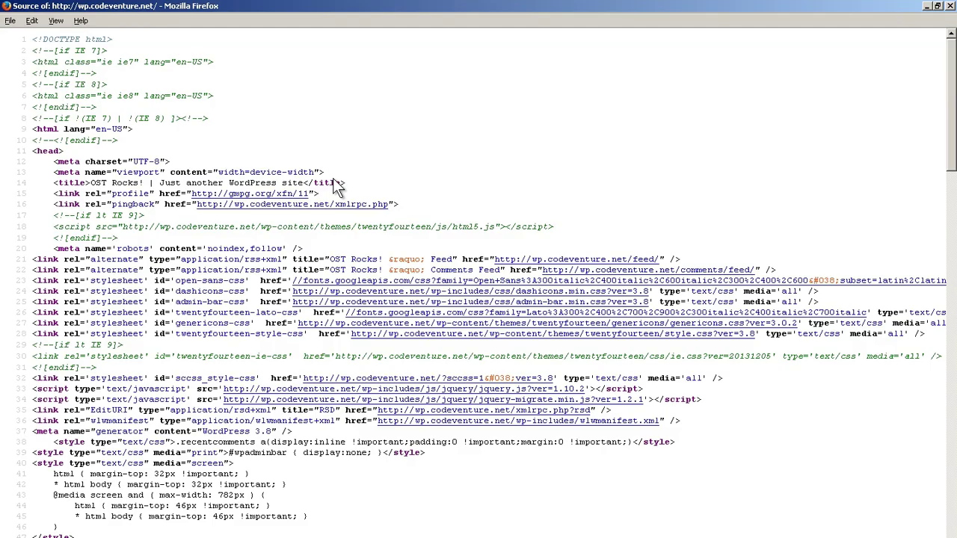
click(366, 378)
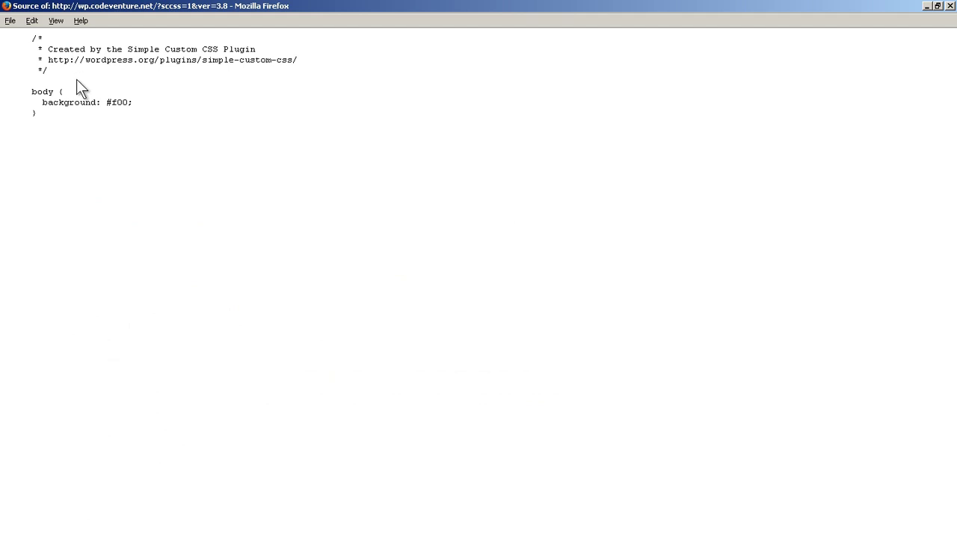
right_click(78, 79)
click(93, 88)
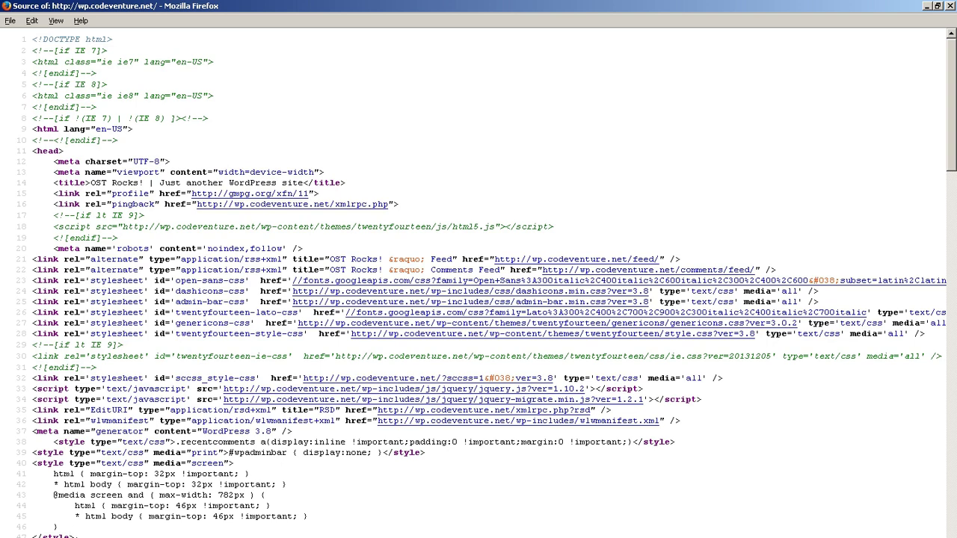
Close the page source and return to the Simple Custom CSS admin page.
click(948, 6)
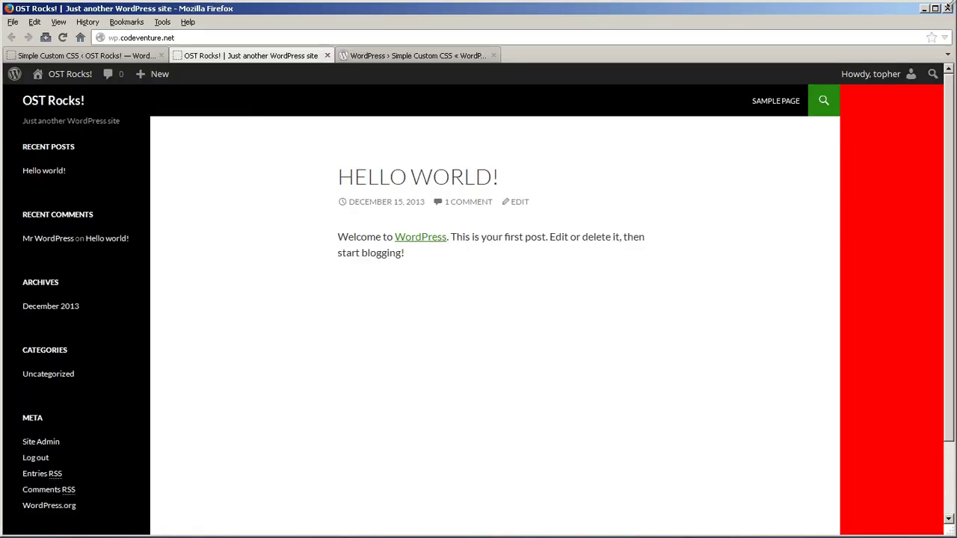
click(125, 52)
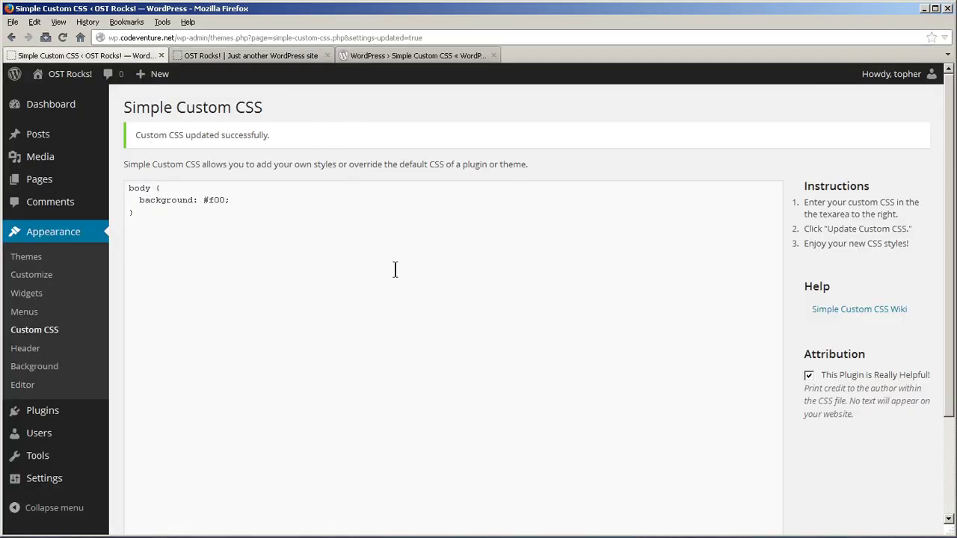